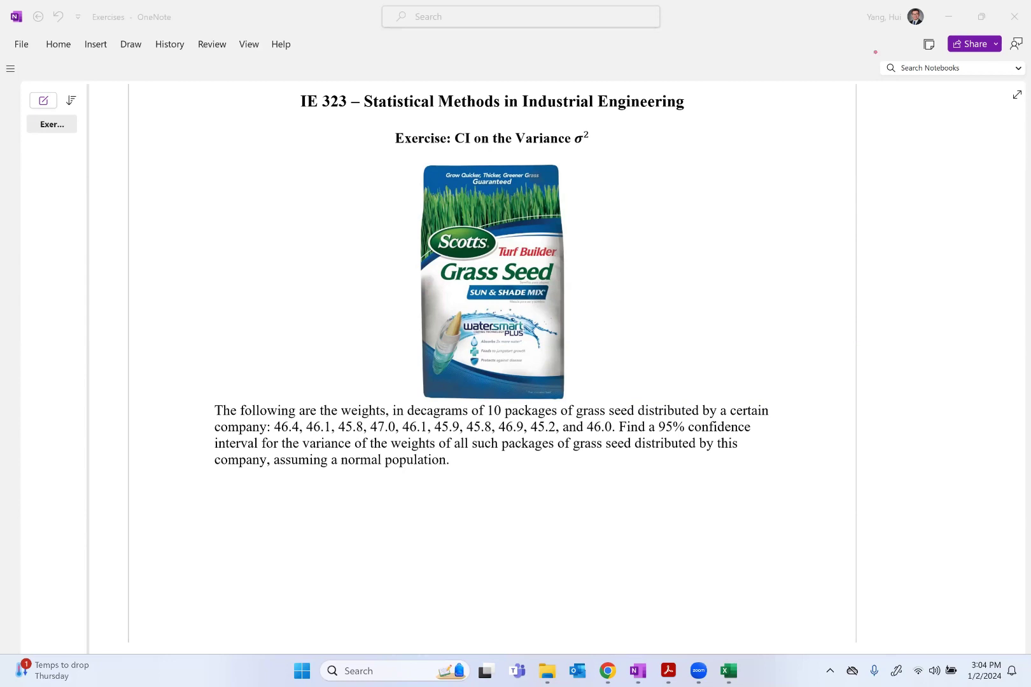
Underline '10 packages of grass seed' in red ink and draw two arrows above the first line
{"action": "left_click_drag", "start_coordinate": [487, 418], "coordinate": [638, 415]}
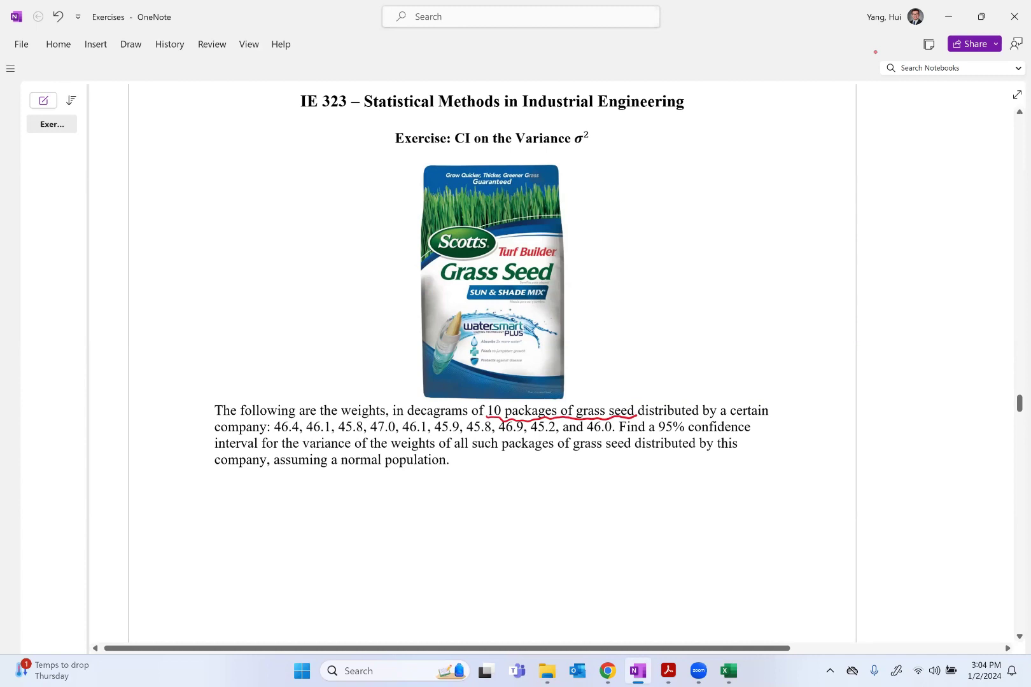
{"action": "mouse_move", "coordinate": [292, 384]}
{"action": "left_mouse_down"}
{"action": "mouse_move", "coordinate": [290, 415]}
{"action": "mouse_move", "coordinate": [328, 408]}
{"action": "left_mouse_up"}
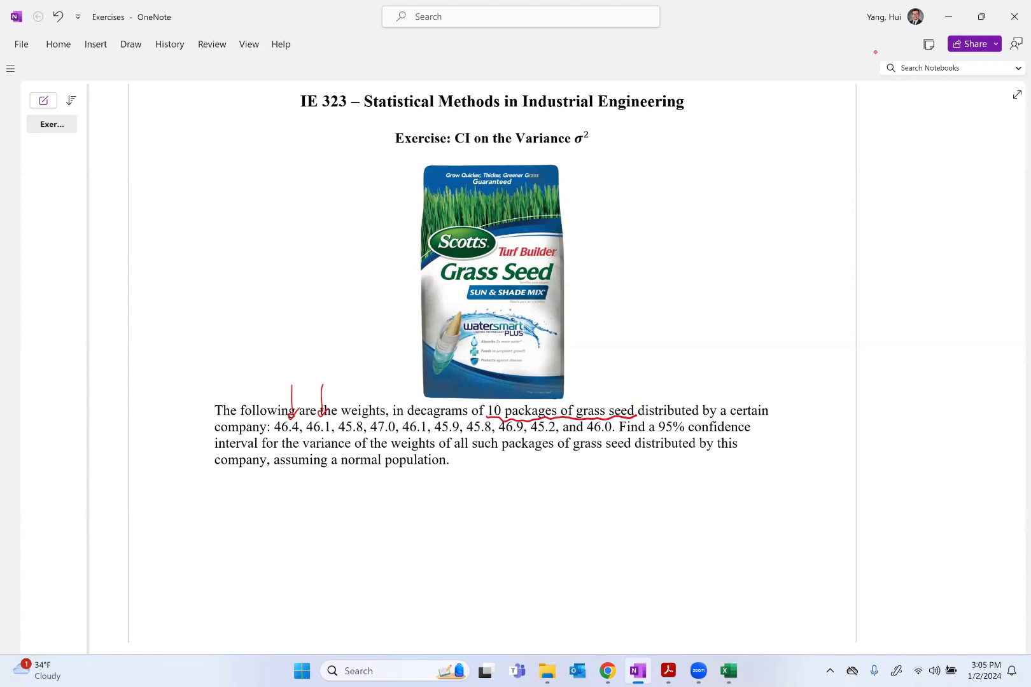
{"action": "scroll", "coordinate": [554, 370], "scroll_direction": "up", "scroll_amount": 1}
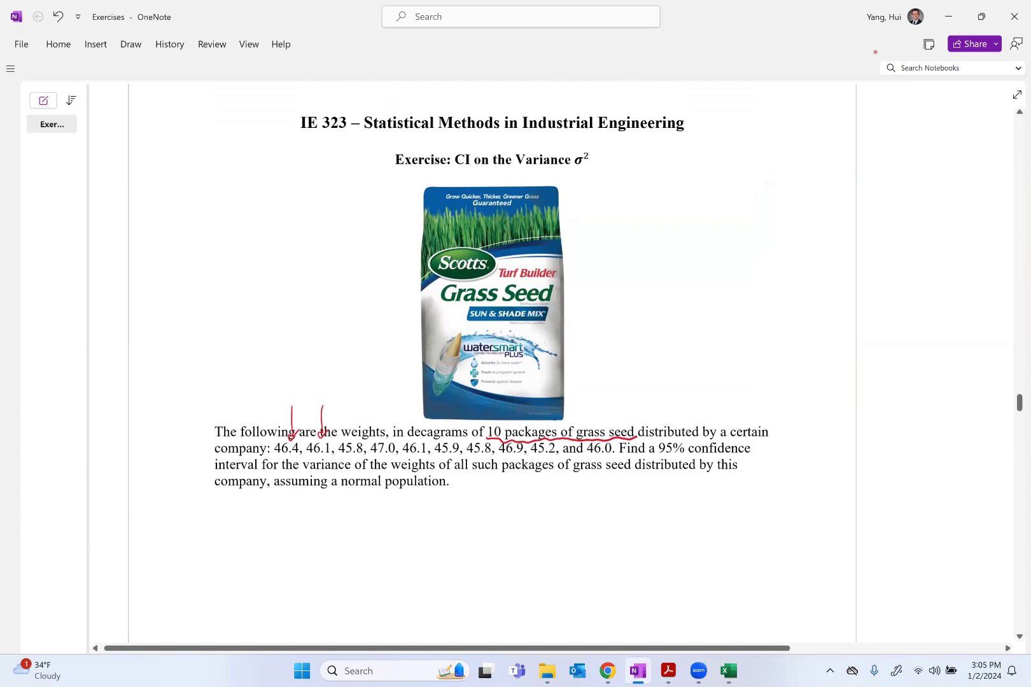
Write σ² < (n−1)s²/χ² with its n−1 subscript as the upper bound beside the image
{"action": "mouse_move", "coordinate": [773, 242]}
{"action": "left_mouse_down"}
{"action": "mouse_move", "coordinate": [769, 259]}
{"action": "mouse_move", "coordinate": [778, 237]}
{"action": "mouse_move", "coordinate": [793, 242]}
{"action": "left_mouse_up"}
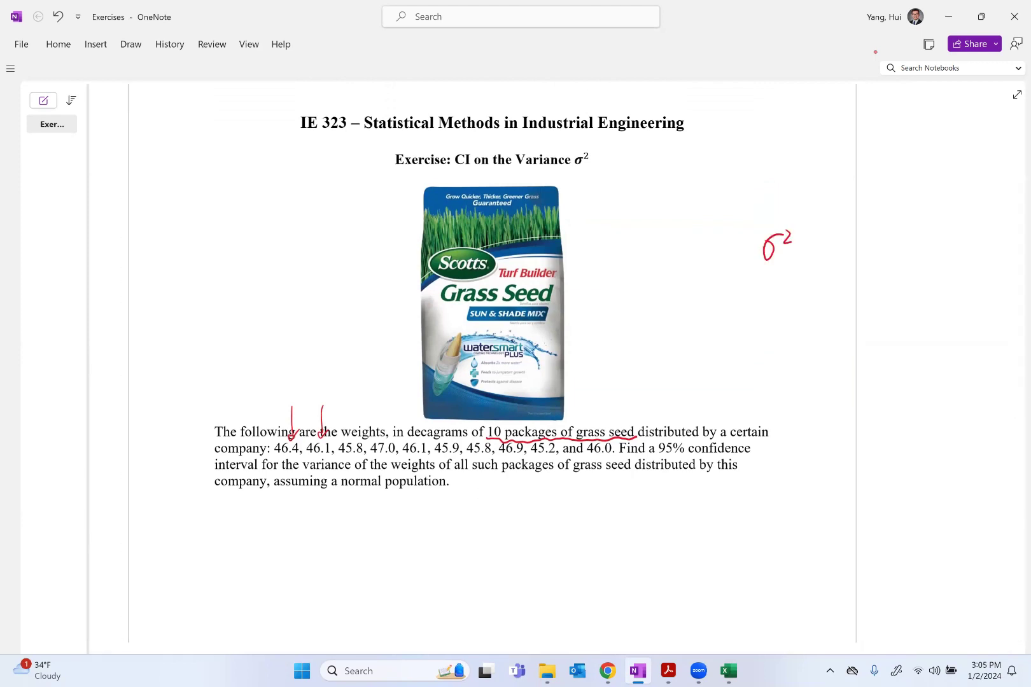
{"action": "mouse_move", "coordinate": [813, 242]}
{"action": "left_mouse_down"}
{"action": "mouse_move", "coordinate": [816, 258]}
{"action": "mouse_move", "coordinate": [859, 218]}
{"action": "mouse_move", "coordinate": [864, 230]}
{"action": "left_mouse_up"}
{"action": "mouse_move", "coordinate": [869, 221]}
{"action": "left_mouse_down"}
{"action": "mouse_move", "coordinate": [885, 233]}
{"action": "mouse_move", "coordinate": [846, 237]}
{"action": "left_mouse_up"}
{"action": "mouse_move", "coordinate": [893, 208]}
{"action": "left_mouse_down"}
{"action": "mouse_move", "coordinate": [895, 235]}
{"action": "mouse_move", "coordinate": [943, 218]}
{"action": "left_mouse_up"}
{"action": "left_click_drag", "start_coordinate": [835, 244], "coordinate": [946, 238]}
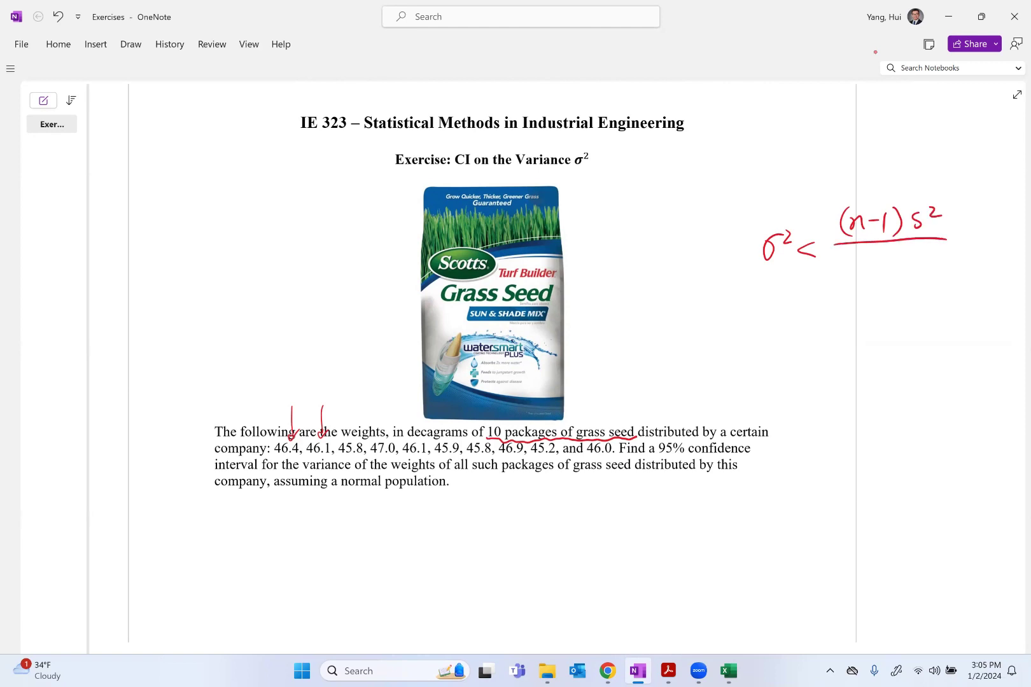
{"action": "mouse_move", "coordinate": [849, 264]}
{"action": "left_mouse_down"}
{"action": "mouse_move", "coordinate": [870, 281]}
{"action": "mouse_move", "coordinate": [848, 329]}
{"action": "left_mouse_up"}
{"action": "mouse_move", "coordinate": [885, 256]}
{"action": "left_mouse_down"}
{"action": "mouse_move", "coordinate": [896, 260]}
{"action": "mouse_move", "coordinate": [885, 290]}
{"action": "mouse_move", "coordinate": [932, 292]}
{"action": "left_mouse_up"}
{"action": "left_click_drag", "start_coordinate": [935, 288], "coordinate": [947, 294]}
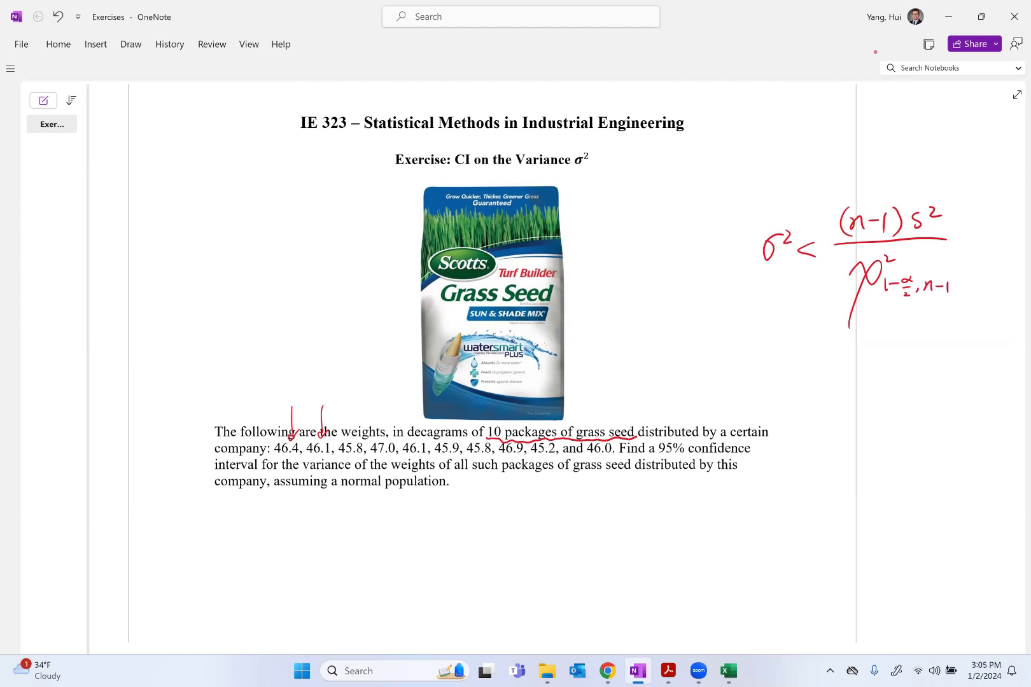
Add the lower bound (n−1)s²/χ²α/2,n−1 and the less-than sign before σ²
{"action": "left_click_drag", "start_coordinate": [747, 247], "coordinate": [747, 260]}
{"action": "mouse_move", "coordinate": [611, 230]}
{"action": "left_mouse_down"}
{"action": "mouse_move", "coordinate": [628, 240]}
{"action": "mouse_move", "coordinate": [644, 230]}
{"action": "left_mouse_up"}
{"action": "mouse_move", "coordinate": [647, 224]}
{"action": "left_mouse_down"}
{"action": "mouse_move", "coordinate": [650, 237]}
{"action": "mouse_move", "coordinate": [610, 245]}
{"action": "mouse_move", "coordinate": [657, 247]}
{"action": "mouse_move", "coordinate": [697, 226]}
{"action": "left_mouse_up"}
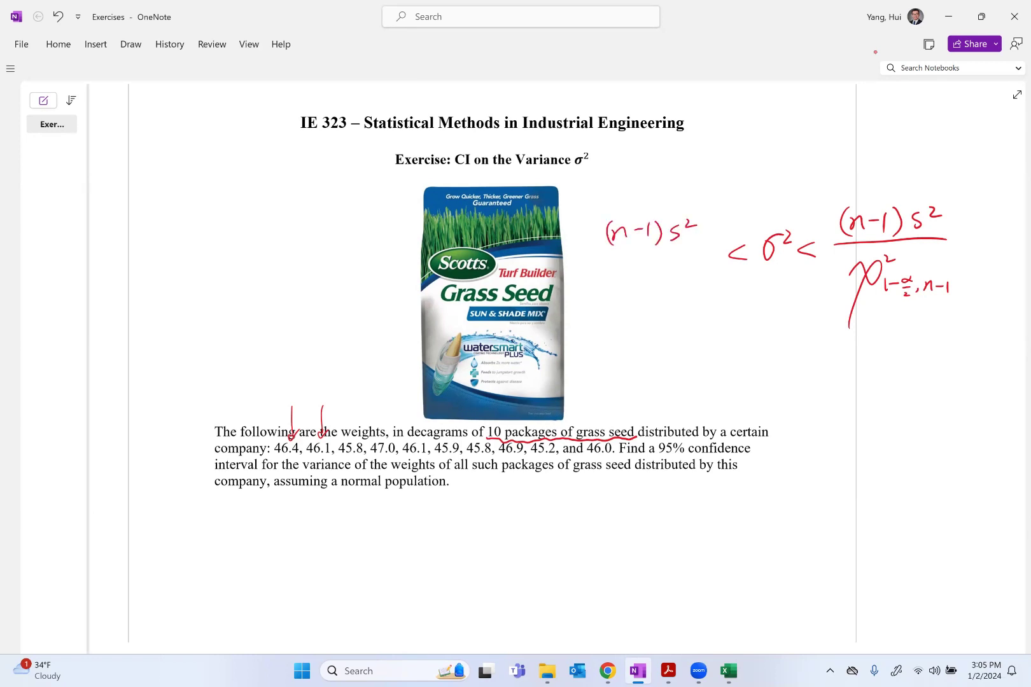
{"action": "left_click_drag", "start_coordinate": [597, 255], "coordinate": [702, 250]}
{"action": "mouse_move", "coordinate": [626, 271]}
{"action": "left_mouse_down"}
{"action": "mouse_move", "coordinate": [648, 271]}
{"action": "mouse_move", "coordinate": [626, 312]}
{"action": "left_mouse_up"}
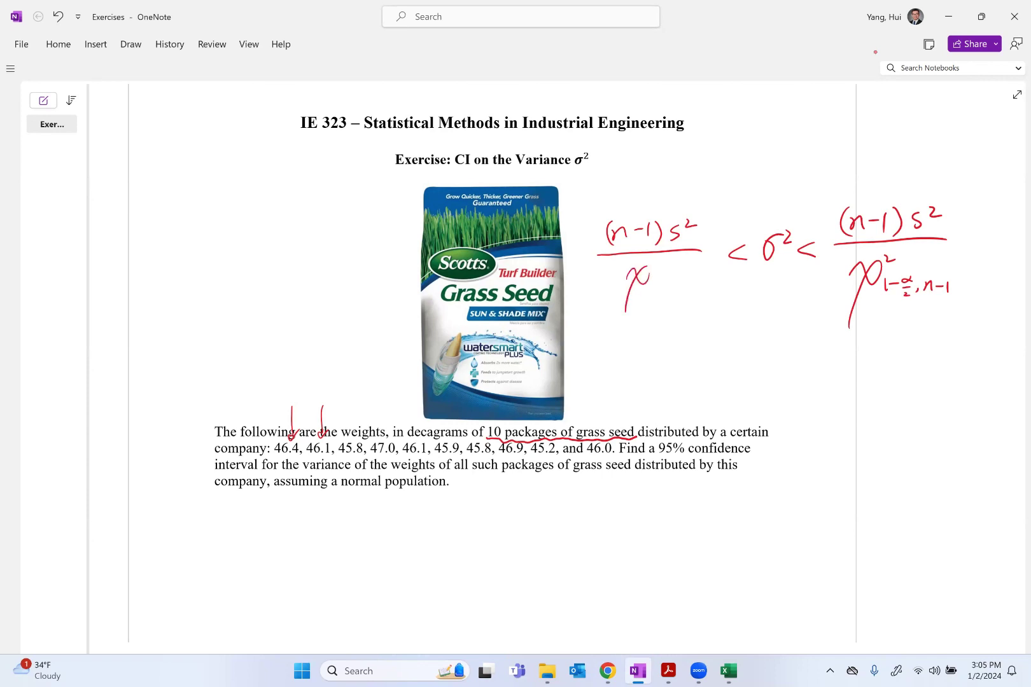
{"action": "mouse_move", "coordinate": [648, 264]}
{"action": "left_mouse_down"}
{"action": "mouse_move", "coordinate": [654, 293]}
{"action": "mouse_move", "coordinate": [690, 282]}
{"action": "left_mouse_up"}
{"action": "left_click_drag", "start_coordinate": [694, 277], "coordinate": [695, 287]}
{"action": "scroll", "coordinate": [559, 370], "scroll_direction": "down", "scroll_amount": 1}
{"action": "scroll", "coordinate": [559, 369], "scroll_direction": "right", "scroll_amount": 5}
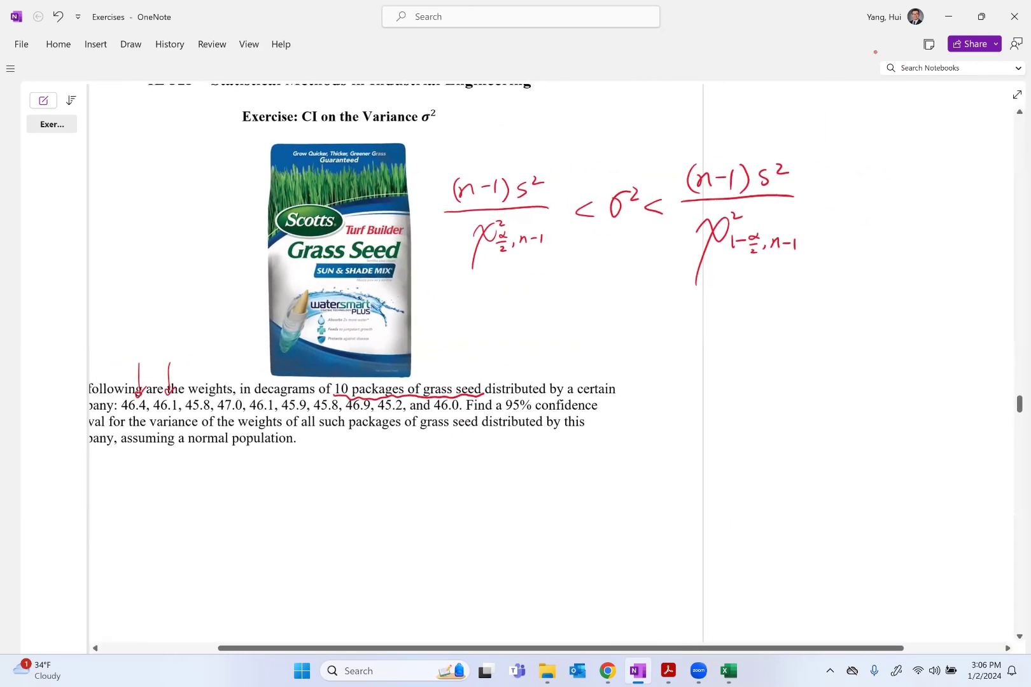
Draw the axes and skewed curve, labelling the right critical value χ²α/2,n−1
{"action": "mouse_move", "coordinate": [668, 336]}
{"action": "left_mouse_down"}
{"action": "mouse_move", "coordinate": [675, 488]}
{"action": "mouse_move", "coordinate": [668, 338]}
{"action": "left_mouse_up"}
{"action": "left_click_drag", "start_coordinate": [678, 487], "coordinate": [918, 475]}
{"action": "left_click_drag", "start_coordinate": [933, 470], "coordinate": [924, 488]}
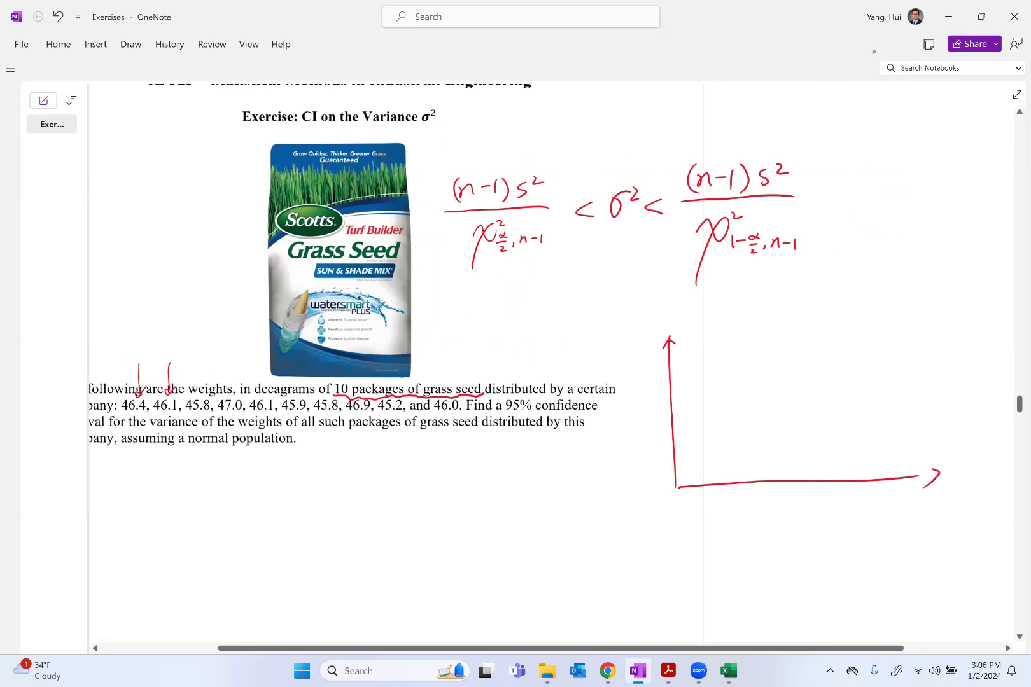
{"action": "mouse_move", "coordinate": [677, 487]}
{"action": "left_mouse_down"}
{"action": "mouse_move", "coordinate": [722, 362]}
{"action": "mouse_move", "coordinate": [834, 441]}
{"action": "mouse_move", "coordinate": [901, 453]}
{"action": "mouse_move", "coordinate": [886, 529]}
{"action": "mouse_move", "coordinate": [905, 506]}
{"action": "left_mouse_up"}
{"action": "left_click_drag", "start_coordinate": [900, 515], "coordinate": [886, 561]}
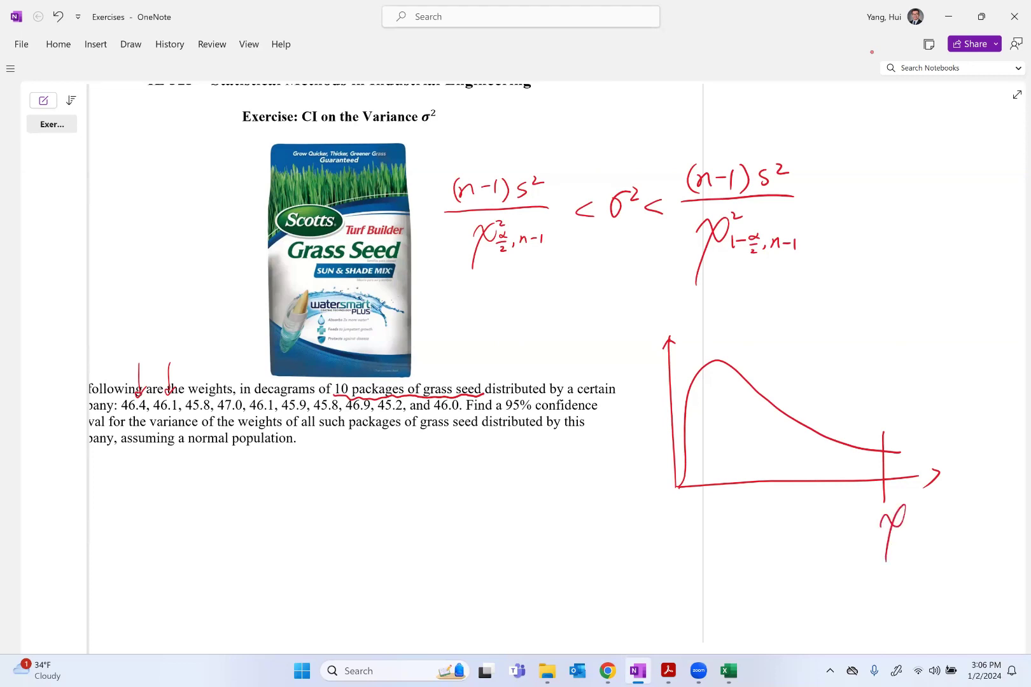
{"action": "mouse_move", "coordinate": [906, 503]}
{"action": "left_mouse_down"}
{"action": "mouse_move", "coordinate": [915, 539]}
{"action": "mouse_move", "coordinate": [934, 532]}
{"action": "left_mouse_up"}
{"action": "left_click_drag", "start_coordinate": [936, 527], "coordinate": [947, 532]}
Extend the right tail, mark the left critical value, and shade and label both α/2 tails
{"action": "left_click_drag", "start_coordinate": [894, 453], "coordinate": [957, 454]}
{"action": "left_click_drag", "start_coordinate": [688, 371], "coordinate": [699, 525]}
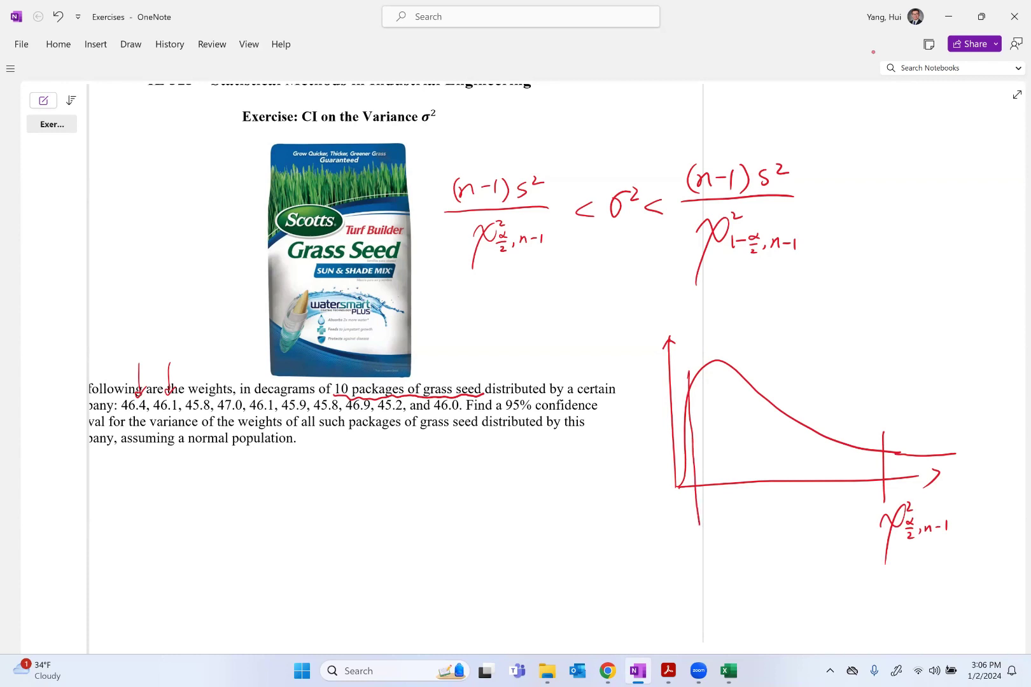
{"action": "left_click_drag", "start_coordinate": [691, 446], "coordinate": [687, 482]}
{"action": "left_click_drag", "start_coordinate": [890, 473], "coordinate": [901, 461]}
{"action": "mouse_move", "coordinate": [900, 473]}
{"action": "left_mouse_down"}
{"action": "mouse_move", "coordinate": [924, 457]}
{"action": "mouse_move", "coordinate": [937, 462]}
{"action": "left_mouse_up"}
{"action": "left_click_drag", "start_coordinate": [931, 476], "coordinate": [946, 463]}
{"action": "left_click_drag", "start_coordinate": [934, 406], "coordinate": [931, 429]}
{"action": "left_click_drag", "start_coordinate": [935, 422], "coordinate": [950, 430]}
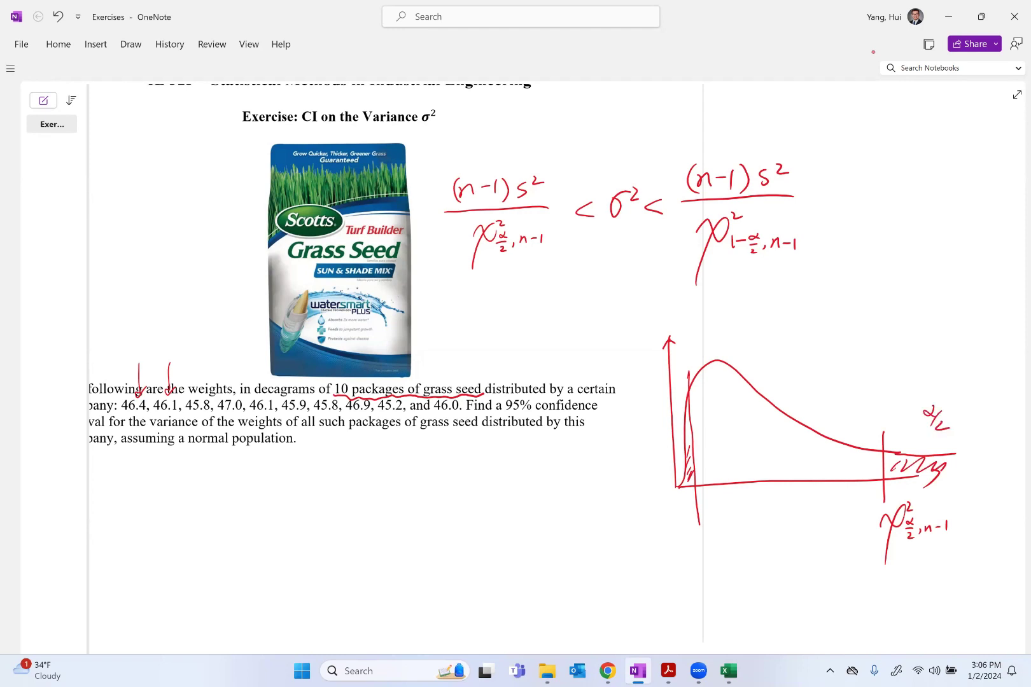
{"action": "mouse_move", "coordinate": [689, 440]}
{"action": "left_mouse_down"}
{"action": "mouse_move", "coordinate": [666, 444]}
{"action": "mouse_move", "coordinate": [642, 426]}
{"action": "mouse_move", "coordinate": [632, 434]}
{"action": "left_mouse_up"}
{"action": "left_click_drag", "start_coordinate": [640, 431], "coordinate": [649, 441]}
Mark the 1−α/2 area with an arrow and label the left critical value χ²1−α/2,n−1
{"action": "left_click_drag", "start_coordinate": [689, 381], "coordinate": [690, 313]}
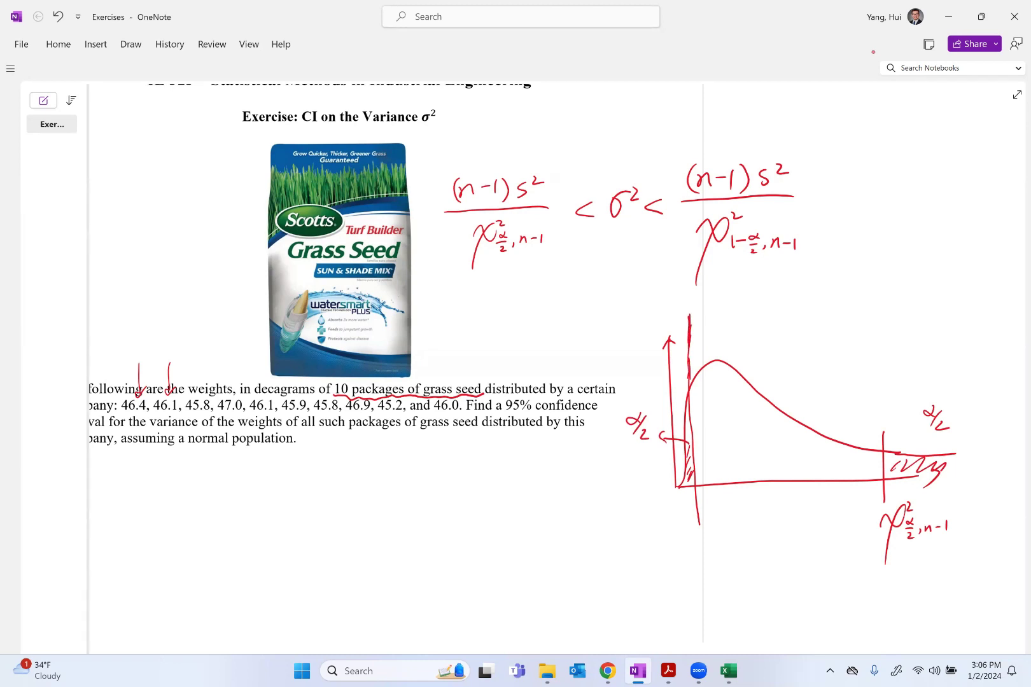
{"action": "mouse_move", "coordinate": [690, 370]}
{"action": "left_mouse_down"}
{"action": "mouse_move", "coordinate": [689, 347]}
{"action": "mouse_move", "coordinate": [749, 331]}
{"action": "mouse_move", "coordinate": [754, 340]}
{"action": "mouse_move", "coordinate": [800, 310]}
{"action": "mouse_move", "coordinate": [813, 315]}
{"action": "left_mouse_up"}
{"action": "left_click_drag", "start_coordinate": [806, 320], "coordinate": [819, 329]}
{"action": "mouse_move", "coordinate": [691, 530]}
{"action": "left_mouse_down"}
{"action": "mouse_move", "coordinate": [706, 555]}
{"action": "mouse_move", "coordinate": [693, 575]}
{"action": "left_mouse_up"}
{"action": "mouse_move", "coordinate": [714, 527]}
{"action": "left_mouse_down"}
{"action": "mouse_move", "coordinate": [716, 560]}
{"action": "mouse_move", "coordinate": [735, 549]}
{"action": "mouse_move", "coordinate": [737, 568]}
{"action": "mouse_move", "coordinate": [761, 564]}
{"action": "left_mouse_up"}
{"action": "left_click_drag", "start_coordinate": [764, 559], "coordinate": [773, 570]}
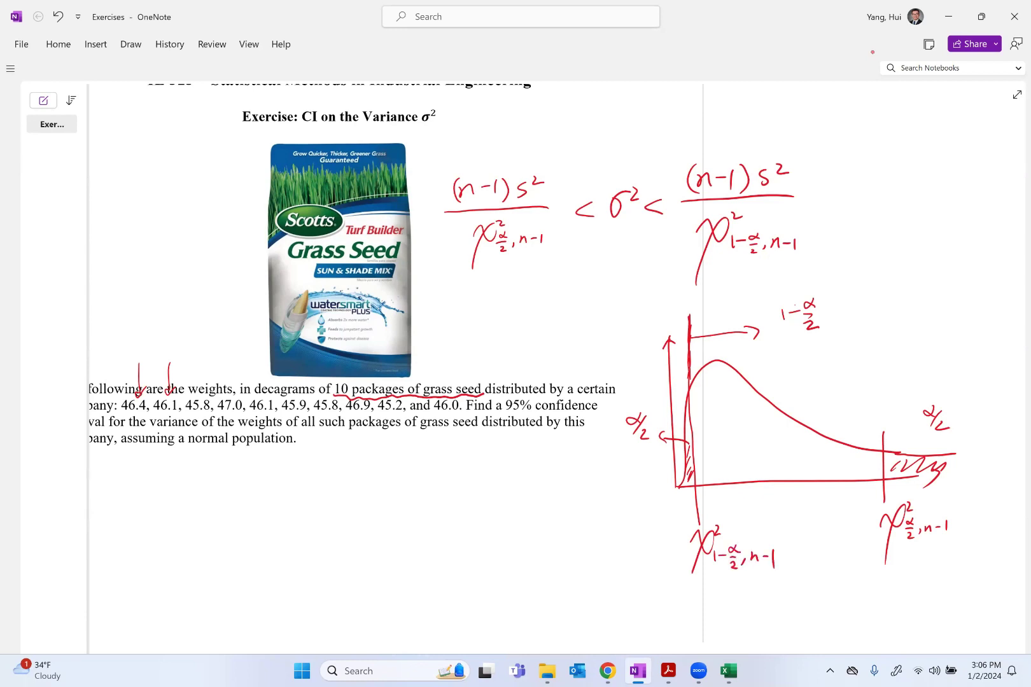
Circle both interval bounds and underline the right critical-value label
{"action": "mouse_move", "coordinate": [718, 271]}
{"action": "left_mouse_down"}
{"action": "mouse_move", "coordinate": [752, 270]}
{"action": "mouse_move", "coordinate": [732, 287]}
{"action": "left_mouse_up"}
{"action": "mouse_move", "coordinate": [708, 292]}
{"action": "left_mouse_down"}
{"action": "mouse_move", "coordinate": [778, 117]}
{"action": "mouse_move", "coordinate": [741, 284]}
{"action": "left_mouse_up"}
{"action": "mouse_move", "coordinate": [492, 289]}
{"action": "left_mouse_down"}
{"action": "mouse_move", "coordinate": [468, 286]}
{"action": "mouse_move", "coordinate": [545, 262]}
{"action": "mouse_move", "coordinate": [517, 272]}
{"action": "left_mouse_up"}
{"action": "left_click_drag", "start_coordinate": [886, 563], "coordinate": [926, 552]}
{"action": "left_click_drag", "start_coordinate": [916, 567], "coordinate": [935, 559]}
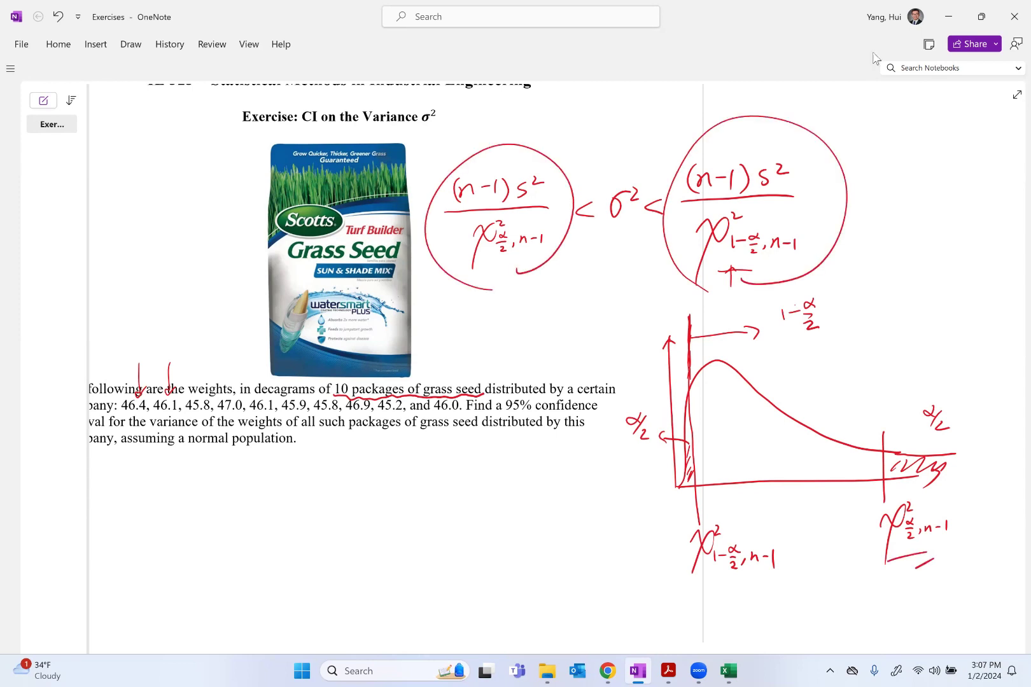
Underline the ten weight values and start writing s² = below the problem
{"action": "scroll", "coordinate": [557, 369], "scroll_direction": "left", "scroll_amount": 2}
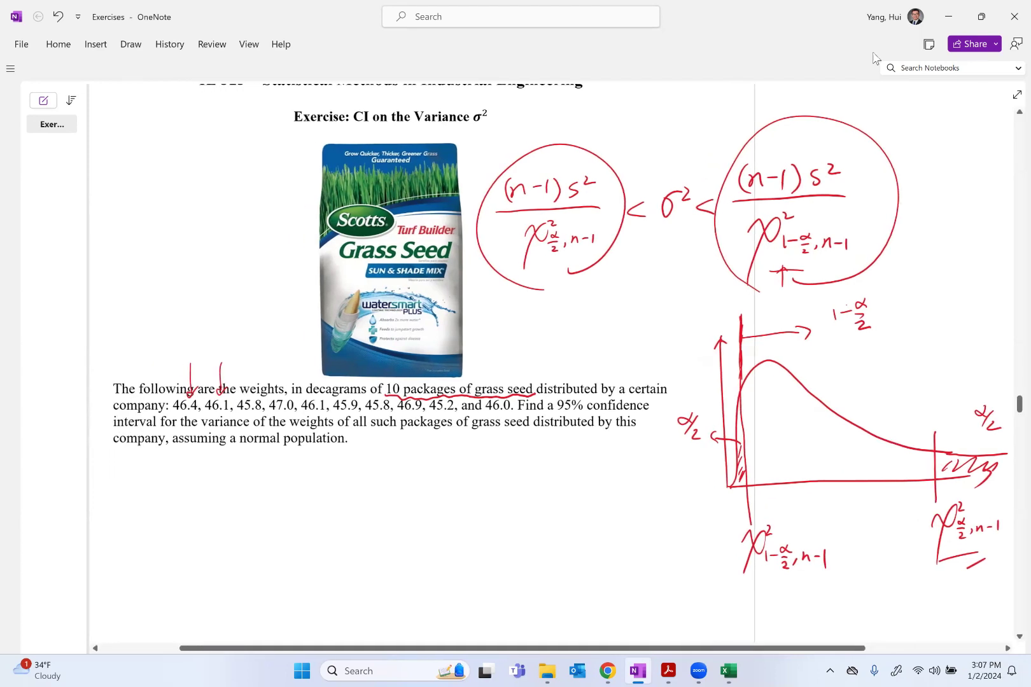
{"action": "scroll", "coordinate": [557, 370], "scroll_direction": "left", "scroll_amount": 1}
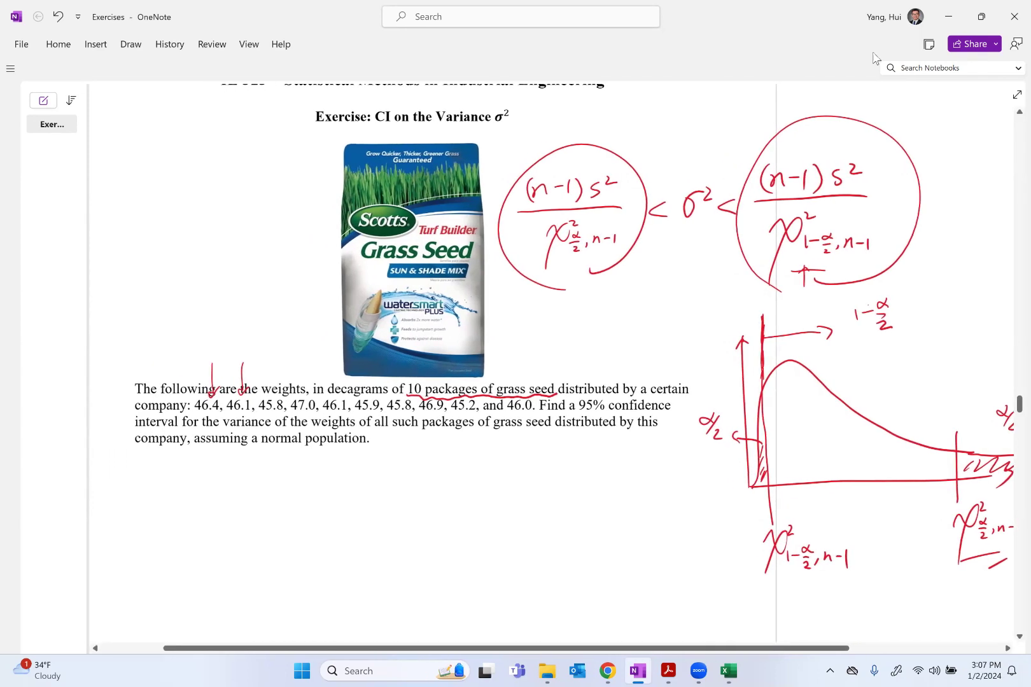
{"action": "left_click_drag", "start_coordinate": [193, 413], "coordinate": [555, 417]}
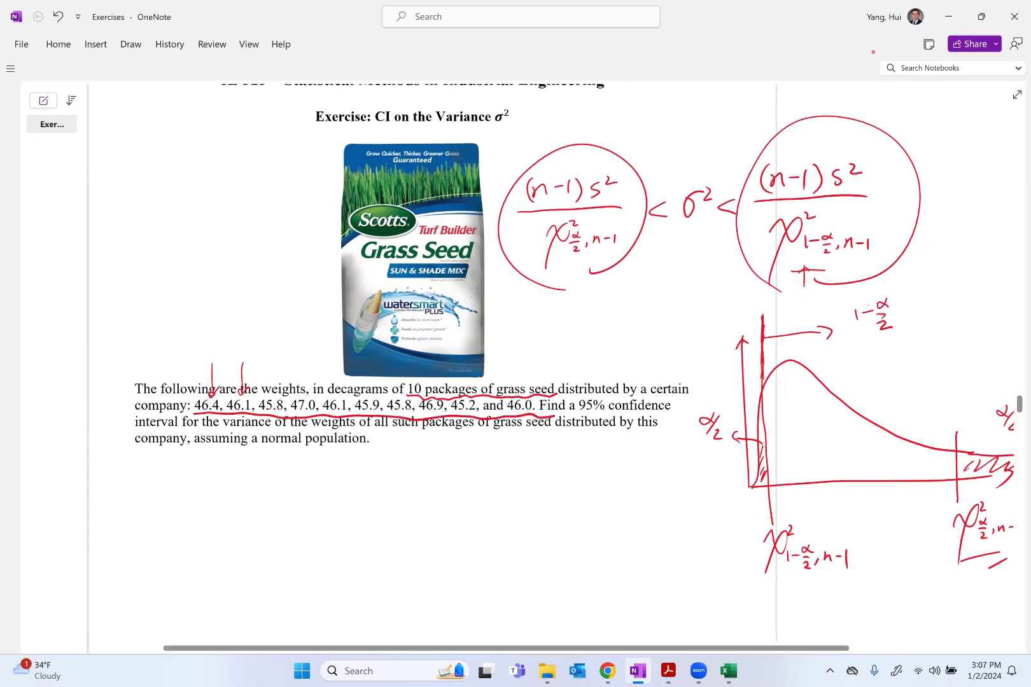
{"action": "mouse_move", "coordinate": [222, 484]}
{"action": "left_mouse_down"}
{"action": "mouse_move", "coordinate": [204, 503]}
{"action": "mouse_move", "coordinate": [236, 489]}
{"action": "left_mouse_up"}
{"action": "left_click_drag", "start_coordinate": [238, 494], "coordinate": [252, 499]}
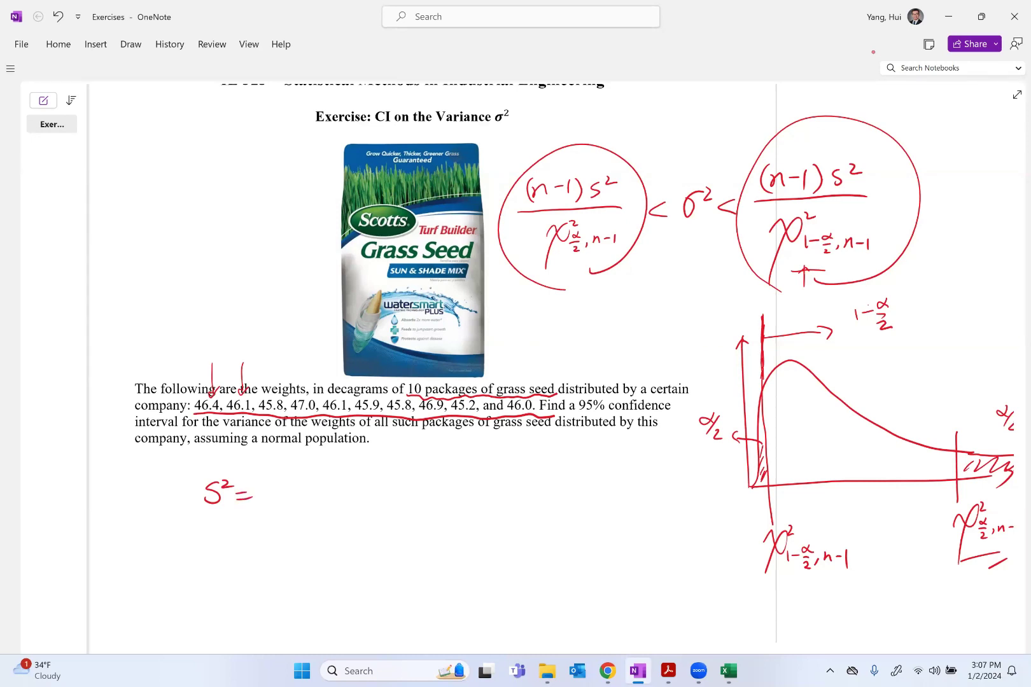
Complete the sample variance formula with 1/(n−1) Σ(xi − x̄)²
{"action": "mouse_move", "coordinate": [288, 466]}
{"action": "left_mouse_down"}
{"action": "mouse_move", "coordinate": [285, 487]}
{"action": "mouse_move", "coordinate": [307, 485]}
{"action": "mouse_move", "coordinate": [281, 510]}
{"action": "mouse_move", "coordinate": [293, 503]}
{"action": "mouse_move", "coordinate": [303, 512]}
{"action": "mouse_move", "coordinate": [349, 476]}
{"action": "mouse_move", "coordinate": [328, 494]}
{"action": "mouse_move", "coordinate": [349, 496]}
{"action": "mouse_move", "coordinate": [327, 515]}
{"action": "left_mouse_up"}
{"action": "left_click_drag", "start_coordinate": [329, 508], "coordinate": [337, 508]}
{"action": "left_click_drag", "start_coordinate": [329, 511], "coordinate": [347, 515]}
{"action": "left_click_drag", "start_coordinate": [339, 464], "coordinate": [389, 489]}
{"action": "left_click_drag", "start_coordinate": [395, 490], "coordinate": [403, 498]}
{"action": "left_click_drag", "start_coordinate": [407, 485], "coordinate": [430, 492]}
{"action": "mouse_move", "coordinate": [429, 481]}
{"action": "left_mouse_down"}
{"action": "mouse_move", "coordinate": [420, 492]}
{"action": "mouse_move", "coordinate": [437, 470]}
{"action": "left_mouse_up"}
{"action": "left_click_drag", "start_coordinate": [375, 466], "coordinate": [370, 507]}
{"action": "mouse_move", "coordinate": [439, 466]}
{"action": "left_mouse_down"}
{"action": "mouse_move", "coordinate": [442, 502]}
{"action": "mouse_move", "coordinate": [474, 471]}
{"action": "left_mouse_up"}
Write s² = 0.286 beneath the formula
{"action": "scroll", "coordinate": [515, 356], "scroll_direction": "down", "scroll_amount": 2}
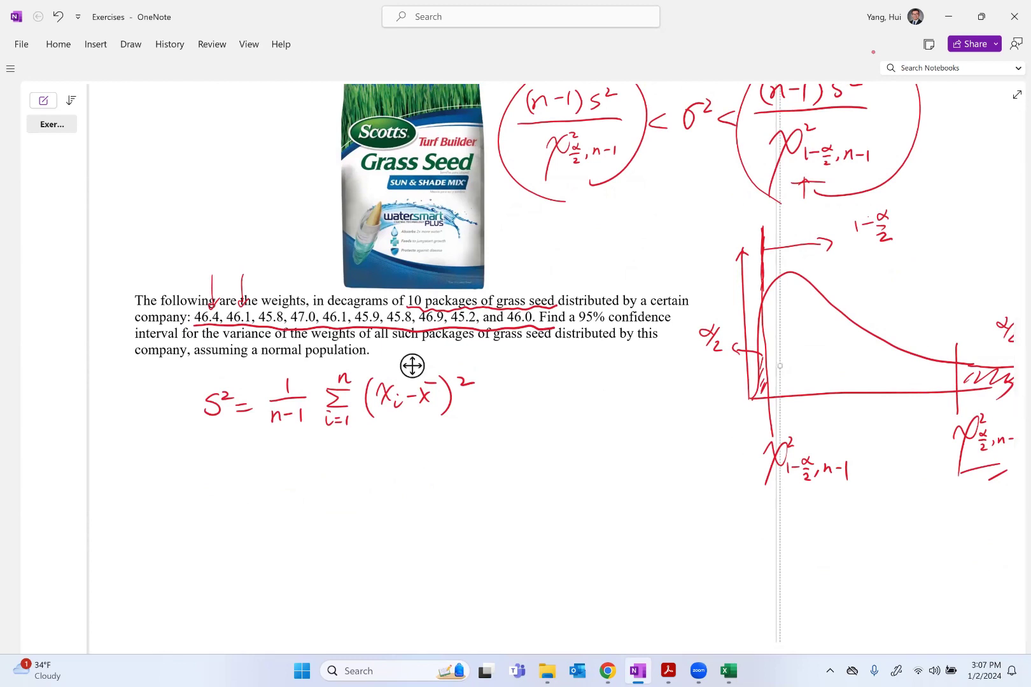
{"action": "mouse_move", "coordinate": [230, 464]}
{"action": "left_mouse_down"}
{"action": "mouse_move", "coordinate": [218, 477]}
{"action": "mouse_move", "coordinate": [254, 469]}
{"action": "left_mouse_up"}
{"action": "mouse_move", "coordinate": [243, 476]}
{"action": "left_mouse_down"}
{"action": "mouse_move", "coordinate": [278, 462]}
{"action": "mouse_move", "coordinate": [290, 477]}
{"action": "left_mouse_up"}
{"action": "mouse_move", "coordinate": [296, 464]}
{"action": "left_mouse_down"}
{"action": "mouse_move", "coordinate": [321, 475]}
{"action": "mouse_move", "coordinate": [333, 452]}
{"action": "left_mouse_up"}
{"action": "left_click_drag", "start_coordinate": [337, 450], "coordinate": [342, 468]}
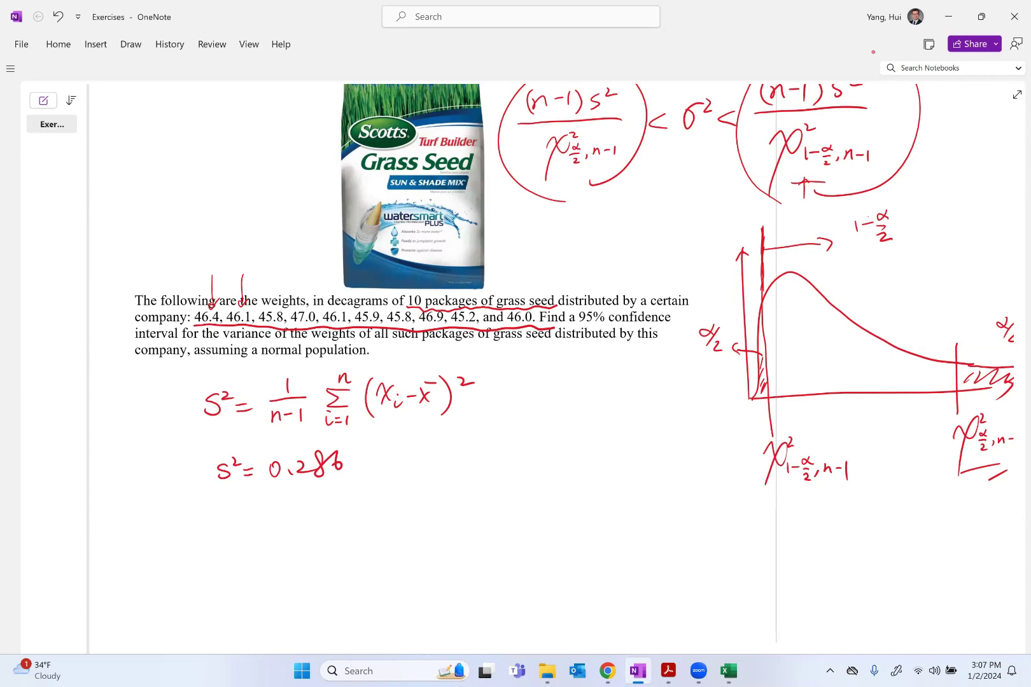
Circle 95% and write (100(1−α))% = 95%
{"action": "scroll", "coordinate": [875, 55], "scroll_direction": "down", "scroll_amount": 1}
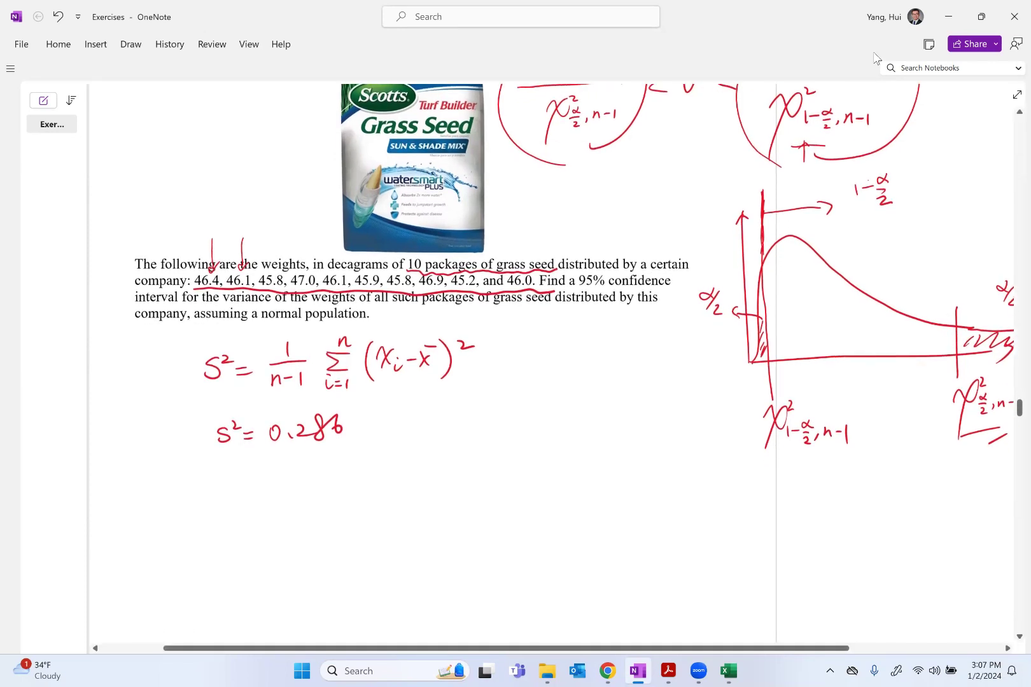
{"action": "left_click_drag", "start_coordinate": [591, 244], "coordinate": [611, 304]}
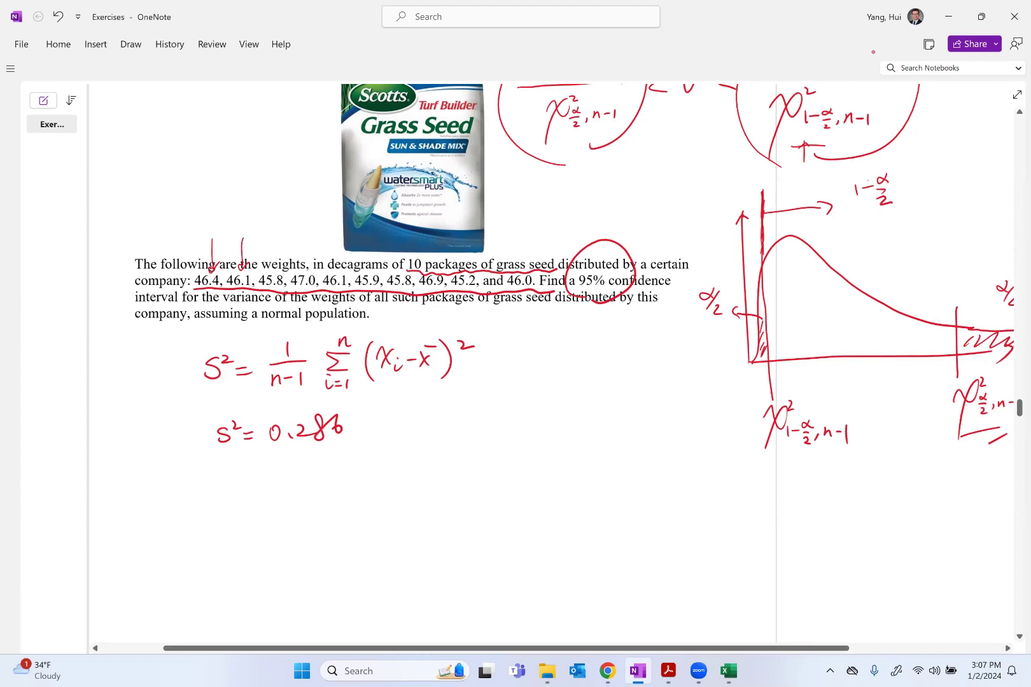
{"action": "mouse_move", "coordinate": [155, 492]}
{"action": "left_mouse_down"}
{"action": "mouse_move", "coordinate": [152, 513]}
{"action": "mouse_move", "coordinate": [160, 510]}
{"action": "left_mouse_up"}
{"action": "left_click_drag", "start_coordinate": [167, 499], "coordinate": [187, 513]}
{"action": "mouse_move", "coordinate": [193, 497]}
{"action": "left_mouse_down"}
{"action": "mouse_move", "coordinate": [194, 511]}
{"action": "mouse_move", "coordinate": [208, 501]}
{"action": "left_mouse_up"}
{"action": "mouse_move", "coordinate": [221, 495]}
{"action": "left_mouse_down"}
{"action": "mouse_move", "coordinate": [213, 501]}
{"action": "mouse_move", "coordinate": [224, 502]}
{"action": "left_mouse_up"}
{"action": "mouse_move", "coordinate": [223, 489]}
{"action": "left_mouse_down"}
{"action": "mouse_move", "coordinate": [231, 511]}
{"action": "mouse_move", "coordinate": [241, 491]}
{"action": "left_mouse_up"}
{"action": "left_click_drag", "start_coordinate": [253, 483], "coordinate": [237, 516]}
{"action": "mouse_move", "coordinate": [245, 511]}
{"action": "left_mouse_down"}
{"action": "mouse_move", "coordinate": [285, 494]}
{"action": "mouse_move", "coordinate": [288, 502]}
{"action": "left_mouse_up"}
{"action": "left_click_drag", "start_coordinate": [306, 485], "coordinate": [302, 515]}
{"action": "left_click_drag", "start_coordinate": [320, 487], "coordinate": [311, 508]}
{"action": "mouse_move", "coordinate": [323, 494]}
{"action": "left_mouse_down"}
{"action": "mouse_move", "coordinate": [350, 474]}
{"action": "mouse_move", "coordinate": [345, 513]}
{"action": "left_mouse_up"}
{"action": "left_click_drag", "start_coordinate": [347, 503], "coordinate": [344, 506]}
Write α = 0.05 and α/2 = 0.025
{"action": "left_click_drag", "start_coordinate": [428, 485], "coordinate": [434, 498]}
{"action": "left_click_drag", "start_coordinate": [441, 487], "coordinate": [453, 487]}
{"action": "mouse_move", "coordinate": [436, 494]}
{"action": "left_mouse_down"}
{"action": "mouse_move", "coordinate": [459, 494]}
{"action": "mouse_move", "coordinate": [464, 483]}
{"action": "left_mouse_up"}
{"action": "mouse_move", "coordinate": [471, 496]}
{"action": "left_mouse_down"}
{"action": "mouse_move", "coordinate": [482, 482]}
{"action": "mouse_move", "coordinate": [488, 496]}
{"action": "left_mouse_up"}
{"action": "left_click_drag", "start_coordinate": [489, 478], "coordinate": [506, 482]}
{"action": "mouse_move", "coordinate": [567, 468]}
{"action": "left_mouse_down"}
{"action": "mouse_move", "coordinate": [575, 503]}
{"action": "mouse_move", "coordinate": [599, 492]}
{"action": "left_mouse_up"}
{"action": "left_click_drag", "start_coordinate": [615, 481], "coordinate": [618, 483]}
{"action": "mouse_move", "coordinate": [627, 494]}
{"action": "left_mouse_down"}
{"action": "mouse_move", "coordinate": [639, 485]}
{"action": "mouse_move", "coordinate": [660, 496]}
{"action": "mouse_move", "coordinate": [679, 476]}
{"action": "left_mouse_up"}
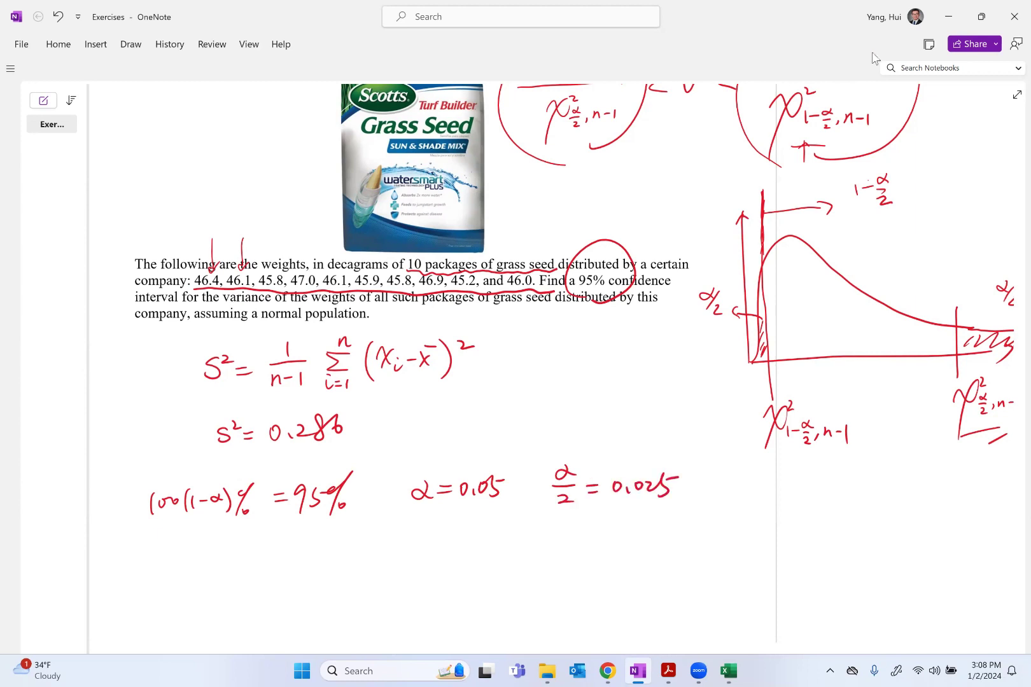
Write the sample size n = 10 and n−1 = 9
{"action": "scroll", "coordinate": [554, 363], "scroll_direction": "down", "scroll_amount": 2}
{"action": "scroll", "coordinate": [554, 363], "scroll_direction": "up", "scroll_amount": 1}
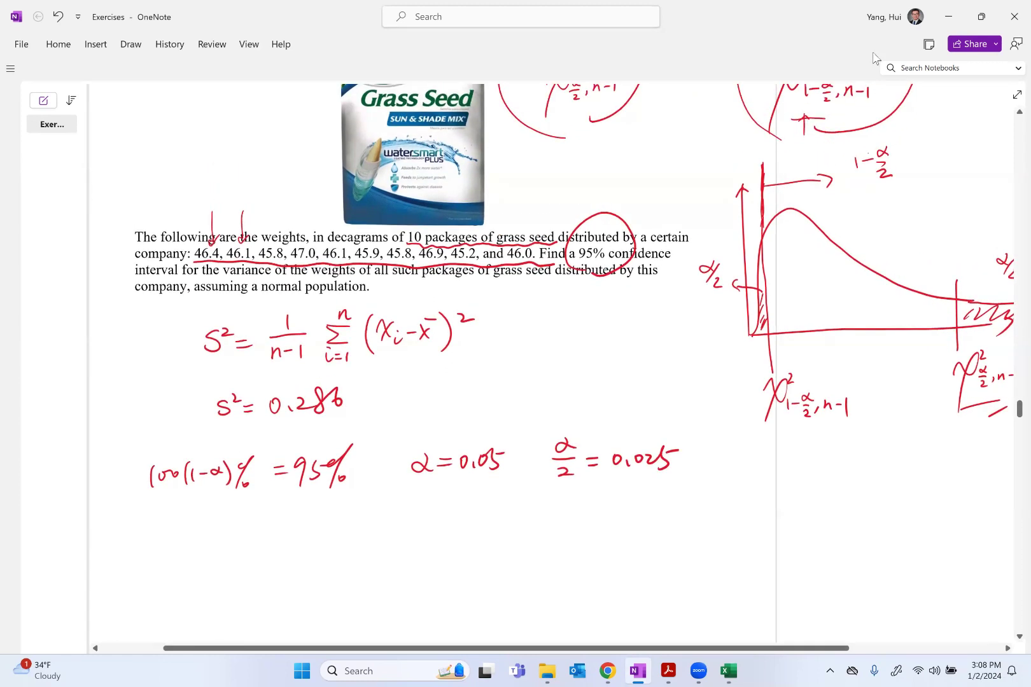
{"action": "mouse_move", "coordinate": [169, 525]}
{"action": "left_mouse_down"}
{"action": "mouse_move", "coordinate": [186, 535]}
{"action": "mouse_move", "coordinate": [203, 526]}
{"action": "left_mouse_up"}
{"action": "left_click_drag", "start_coordinate": [189, 532], "coordinate": [210, 536]}
{"action": "left_click_drag", "start_coordinate": [219, 523], "coordinate": [278, 530]}
{"action": "left_click_drag", "start_coordinate": [283, 521], "coordinate": [324, 526]}
{"action": "left_click_drag", "start_coordinate": [338, 508], "coordinate": [335, 542]}
{"action": "mouse_move", "coordinate": [471, 519]}
{"action": "left_mouse_down"}
{"action": "mouse_move", "coordinate": [474, 538]}
{"action": "mouse_move", "coordinate": [502, 514]}
{"action": "left_mouse_up"}
{"action": "mouse_move", "coordinate": [500, 513]}
{"action": "left_mouse_down"}
{"action": "mouse_move", "coordinate": [474, 578]}
{"action": "mouse_move", "coordinate": [513, 519]}
{"action": "left_mouse_up"}
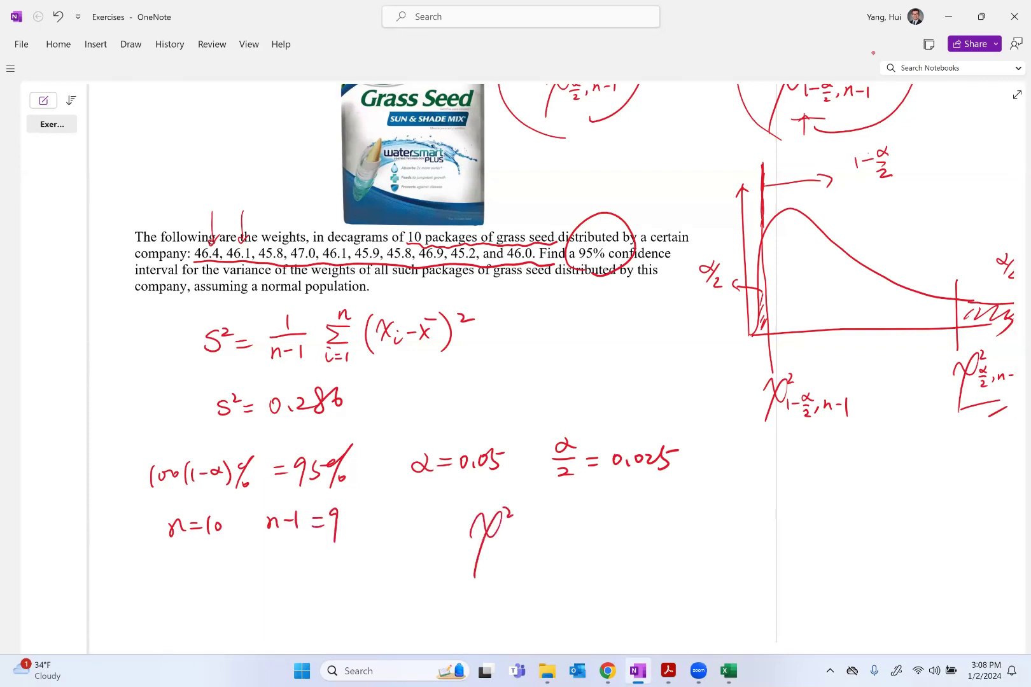
Write the critical values χ²0.025,9 = and χ²0.975,9
{"action": "mouse_move", "coordinate": [508, 533]}
{"action": "left_mouse_down"}
{"action": "mouse_move", "coordinate": [570, 552]}
{"action": "mouse_move", "coordinate": [600, 519]}
{"action": "mouse_move", "coordinate": [604, 528]}
{"action": "left_mouse_up"}
{"action": "left_click", "coordinate": [515, 541]}
{"action": "mouse_move", "coordinate": [757, 521]}
{"action": "left_mouse_down"}
{"action": "mouse_move", "coordinate": [782, 520]}
{"action": "mouse_move", "coordinate": [759, 550]}
{"action": "left_mouse_up"}
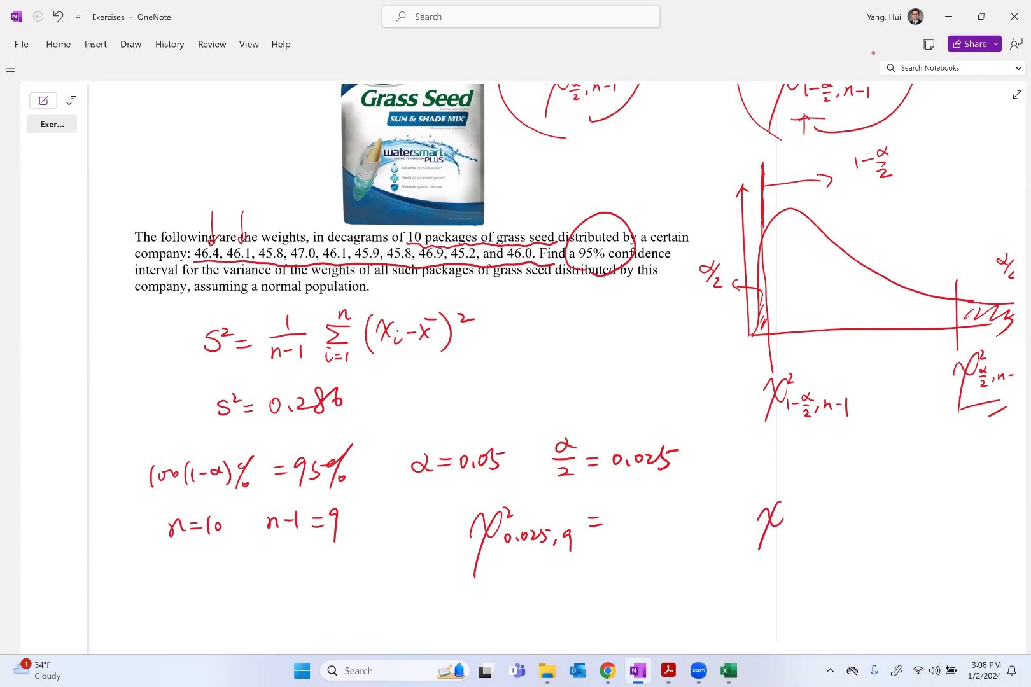
{"action": "mouse_move", "coordinate": [784, 497]}
{"action": "left_mouse_down"}
{"action": "mouse_move", "coordinate": [791, 532]}
{"action": "mouse_move", "coordinate": [816, 537]}
{"action": "left_mouse_up"}
{"action": "left_click", "coordinate": [797, 529]}
{"action": "left_click_drag", "start_coordinate": [823, 520], "coordinate": [820, 536]}
{"action": "left_click_drag", "start_coordinate": [825, 520], "coordinate": [834, 538]}
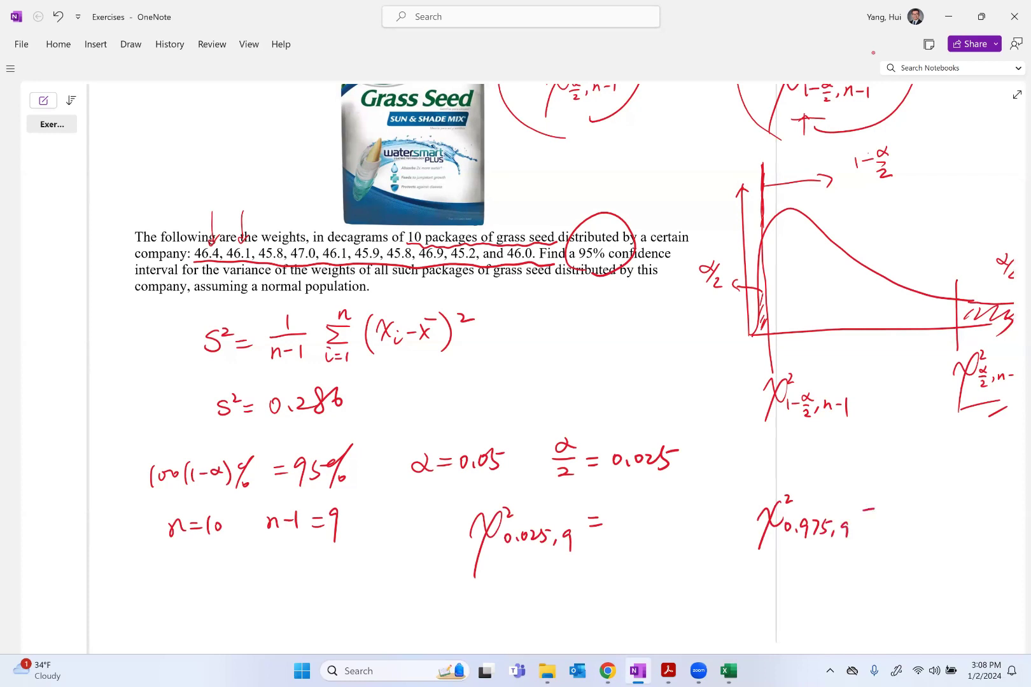